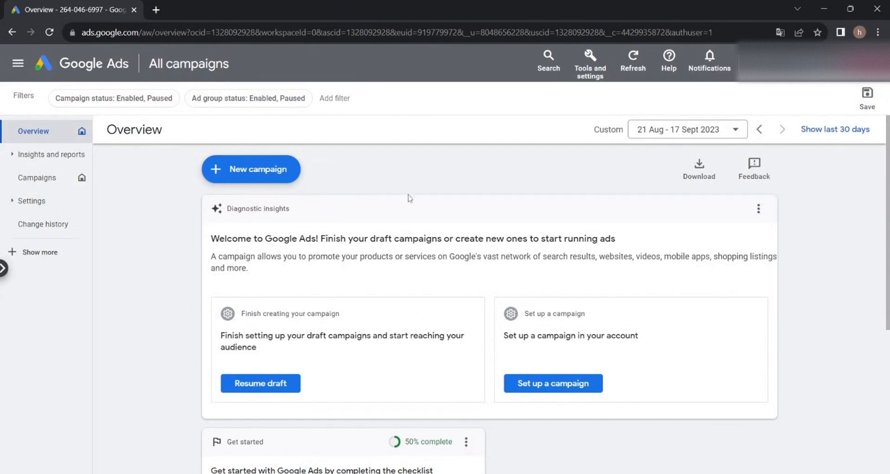
Step: Start a new campaign and choose to create it without a goal's guidance
click(239, 168)
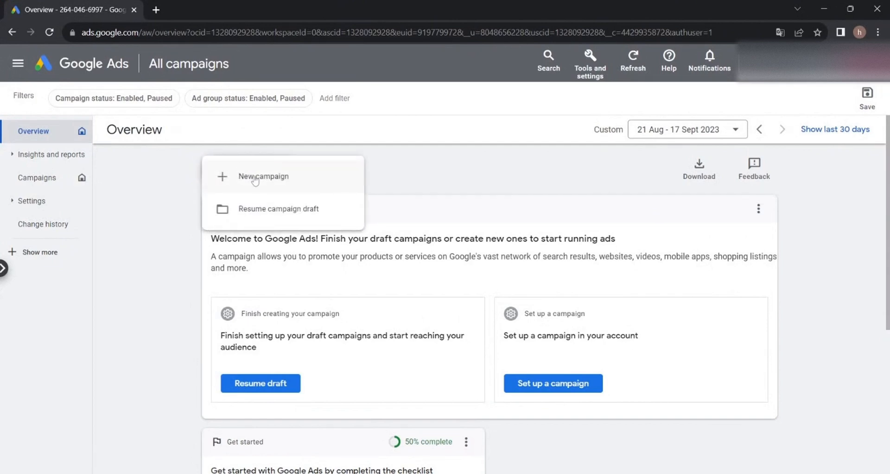
click(255, 180)
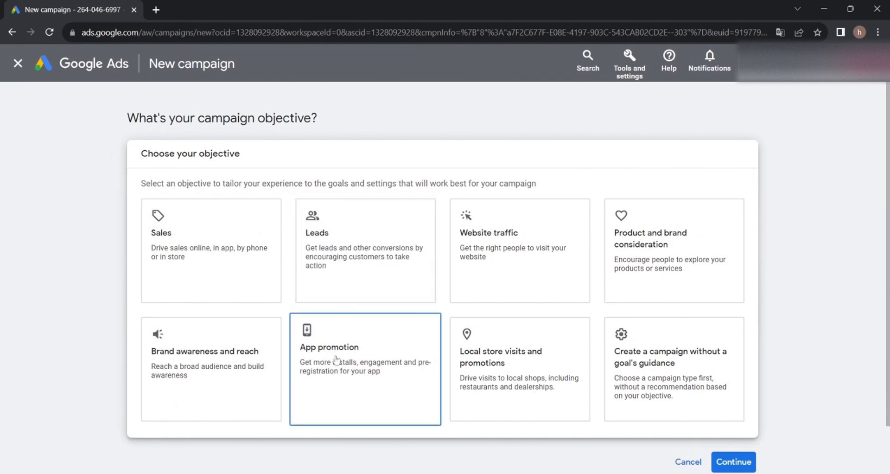
click(681, 381)
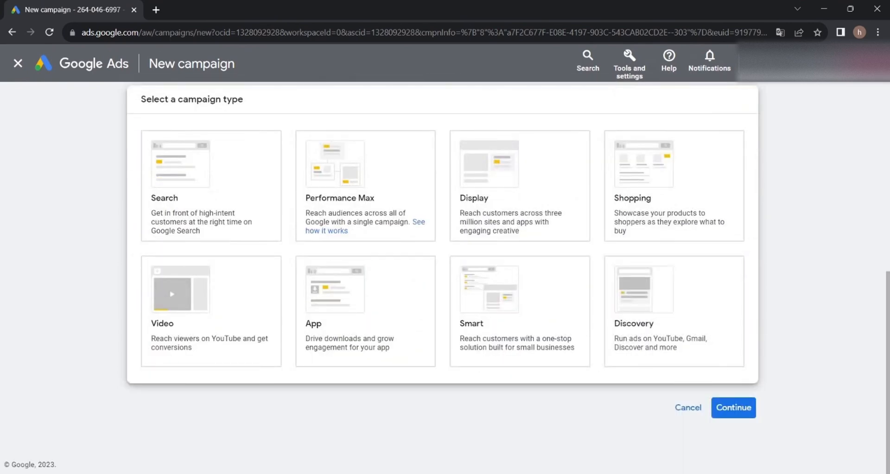
Step: Choose the Video campaign type with the Get views subtype and continue to the campaign settings
click(200, 350)
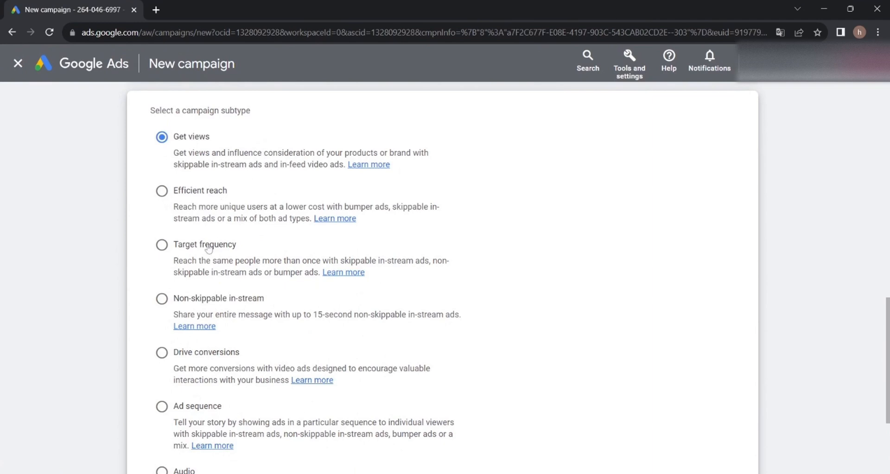
scroll(209, 248, down, 1)
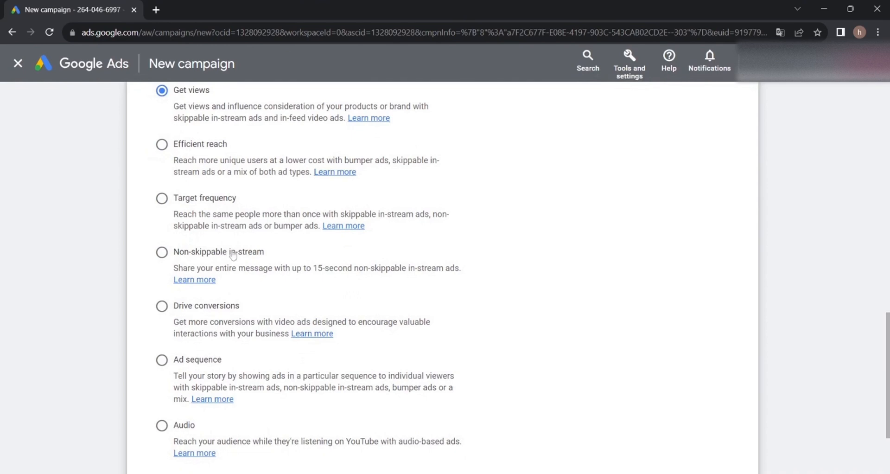
scroll(228, 303, down, 1)
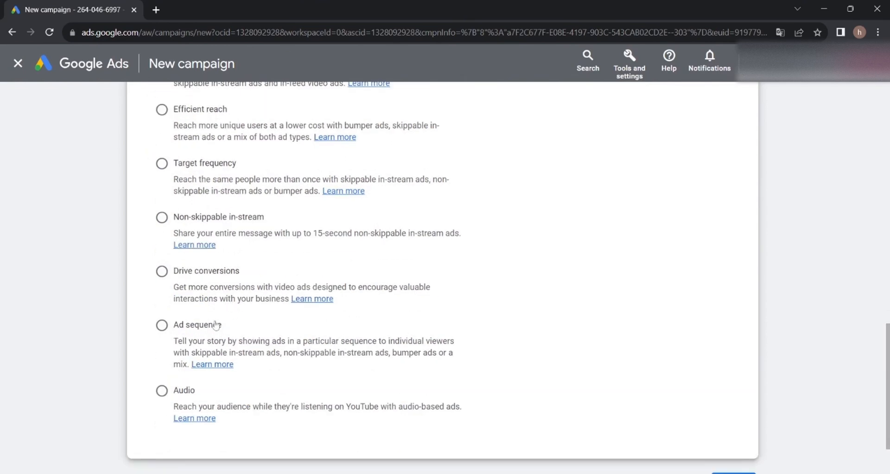
scroll(199, 394, up, 4)
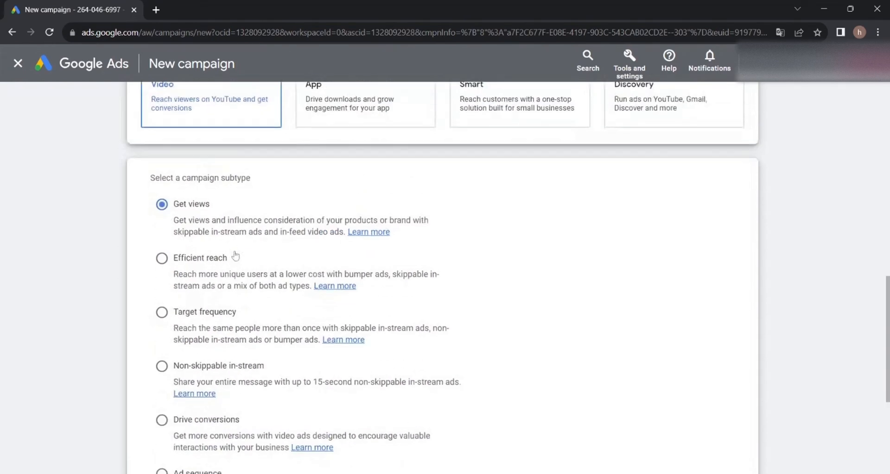
scroll(541, 316, down, 5)
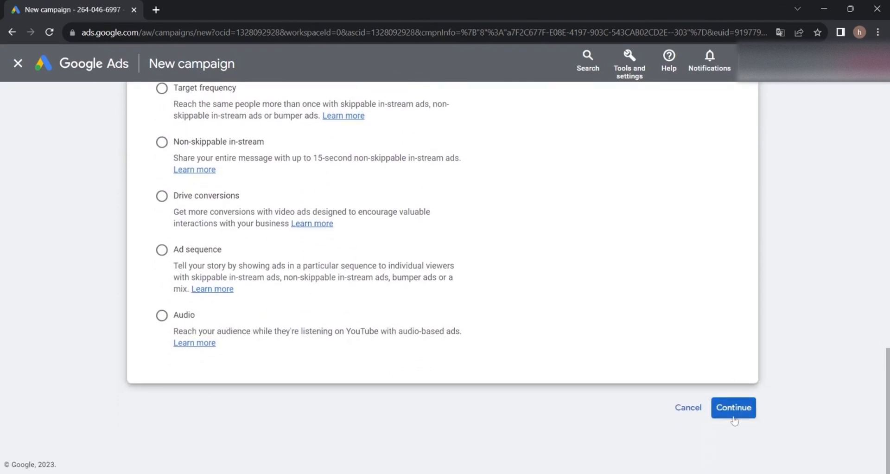
click(734, 411)
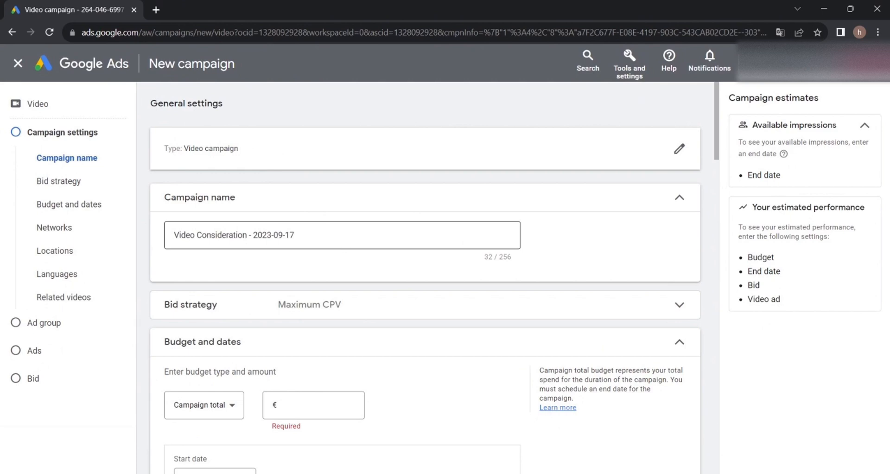
Step: Replace the default campaign name with StarBucks
click(296, 235)
key(BackSpace)
key(BackSpace)
key(BackSpace)
key(BackSpace)
key(BackSpace)
key(BackSpace)
key(BackSpace)
key(BackSpace)
key(BackSpace)
key(BackSpace)
key(BackSpace)
key(BackSpace)
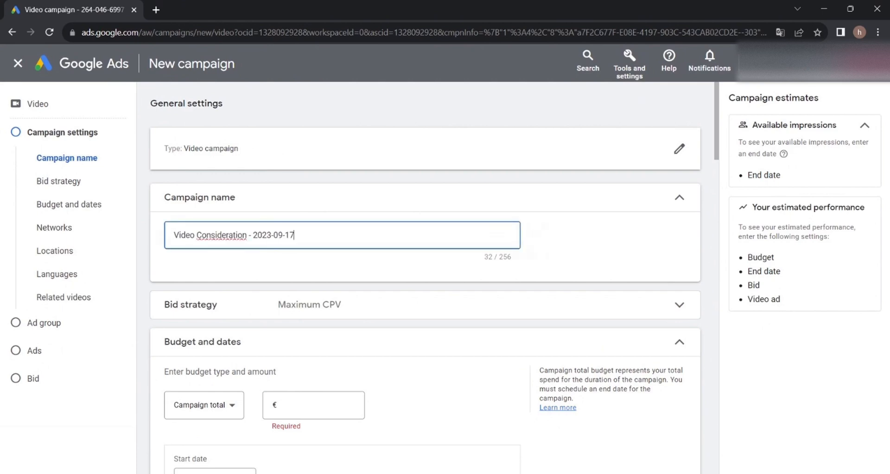
key(BackSpace)
key(BackSpace)
key(BackSpace)
key(BackSpace)
key(BackSpace)
key(BackSpace)
key(BackSpace)
key(BackSpace)
key(BackSpace)
key(BackSpace)
key(BackSpace)
key(BackSpace)
key(BackSpace)
key(BackSpace)
key(BackSpace)
key(BackSpace)
key(BackSpace)
key(BackSpace)
key(BackSpace)
key(BackSpace)
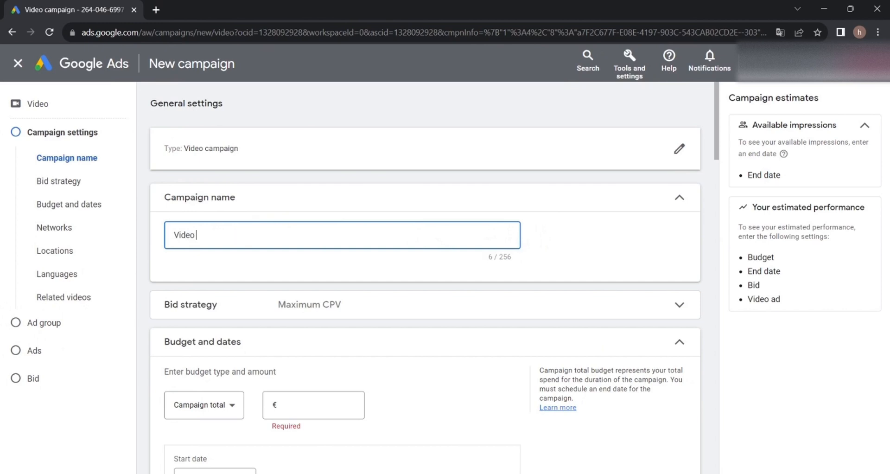
text(StarBucks)
Step: Expand the bid strategy settings and review which strategy the campaign uses
scroll(655, 251, down, 1)
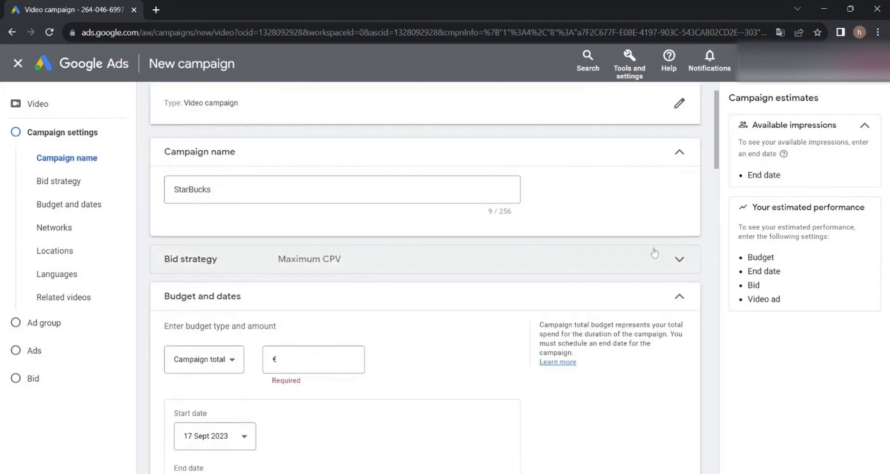
click(679, 259)
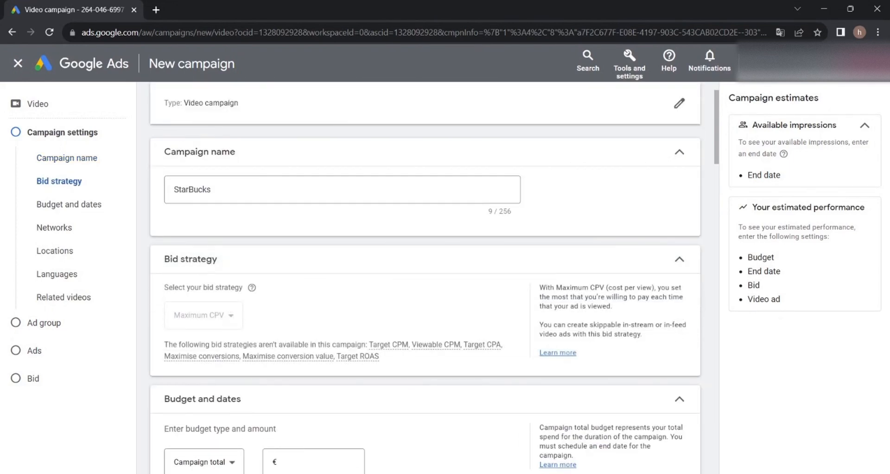
scroll(425, 278, down, 4)
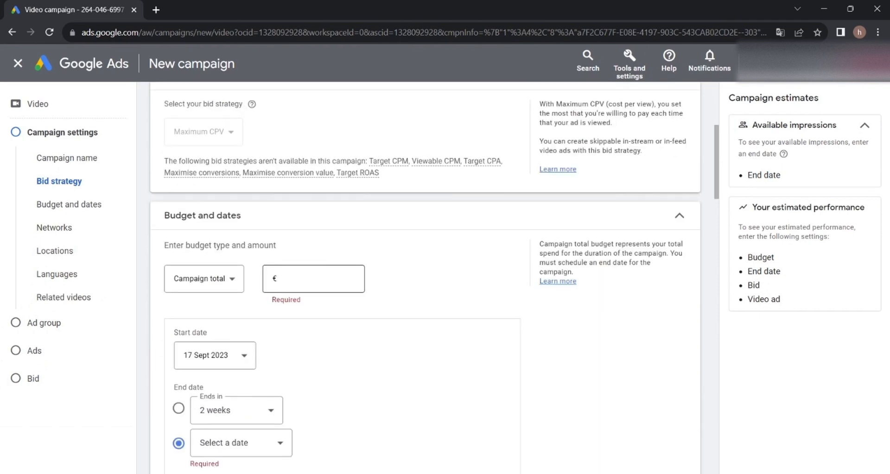
click(232, 283)
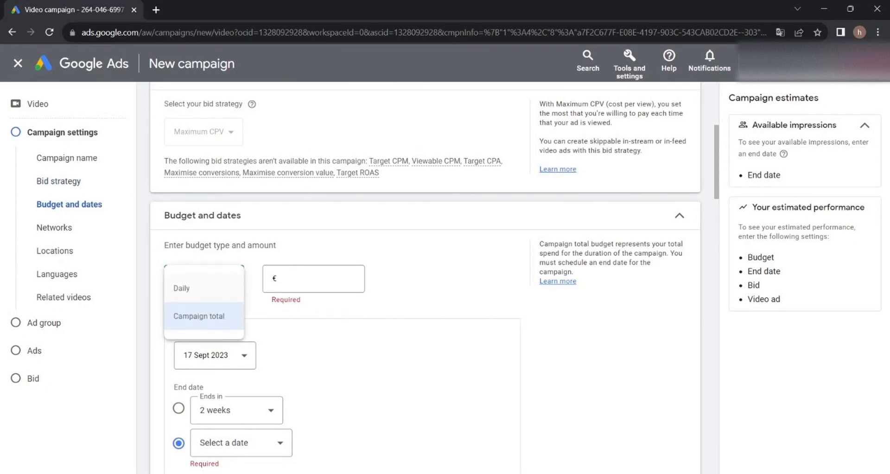
click(220, 288)
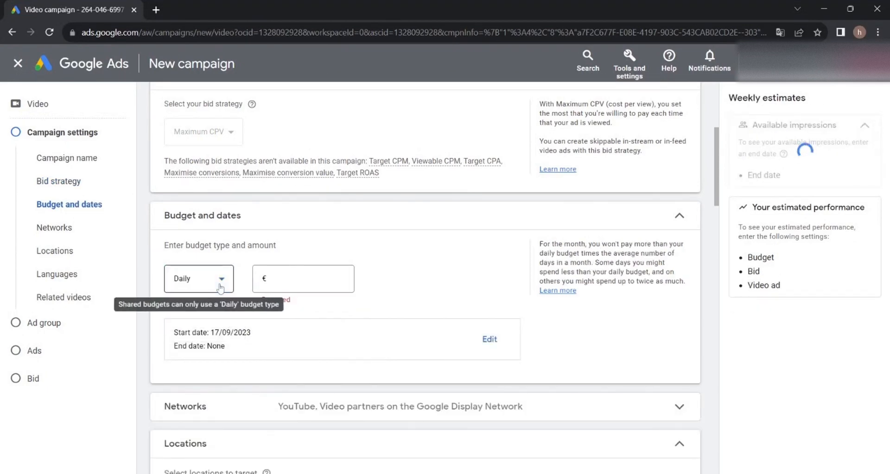
click(221, 288)
click(202, 317)
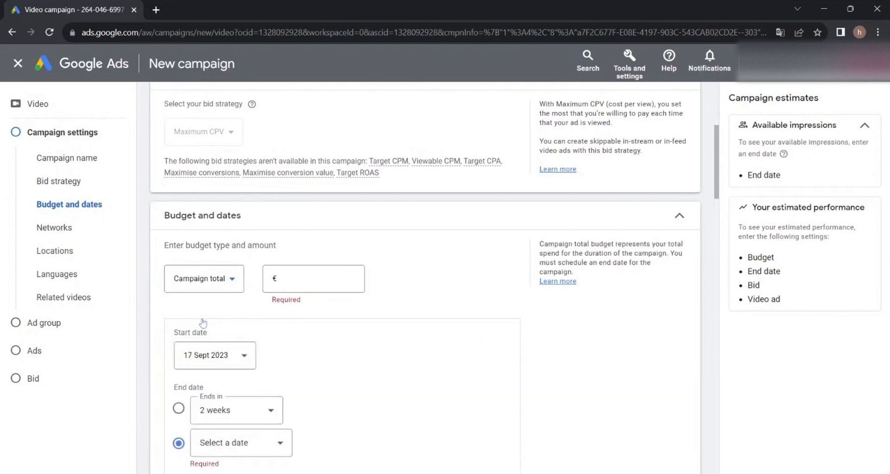
Step: Set the campaign total budget to €15.00 and the end date to 30 Sept 2023
click(309, 287)
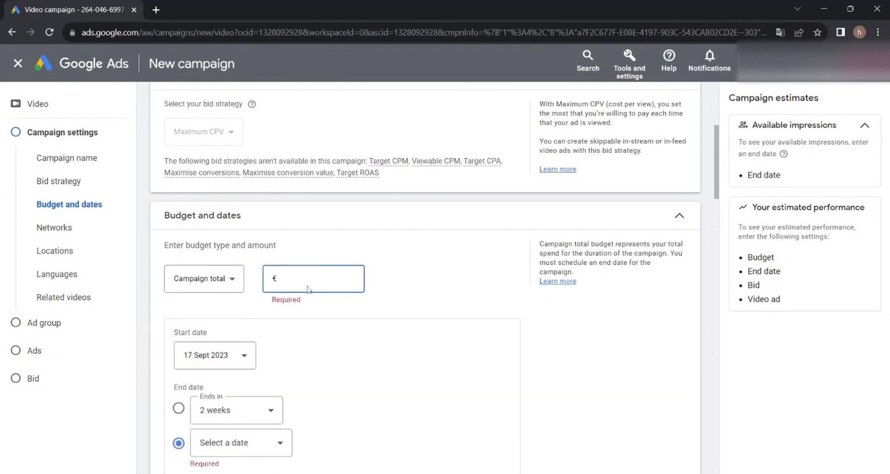
text(15.00)
click(430, 276)
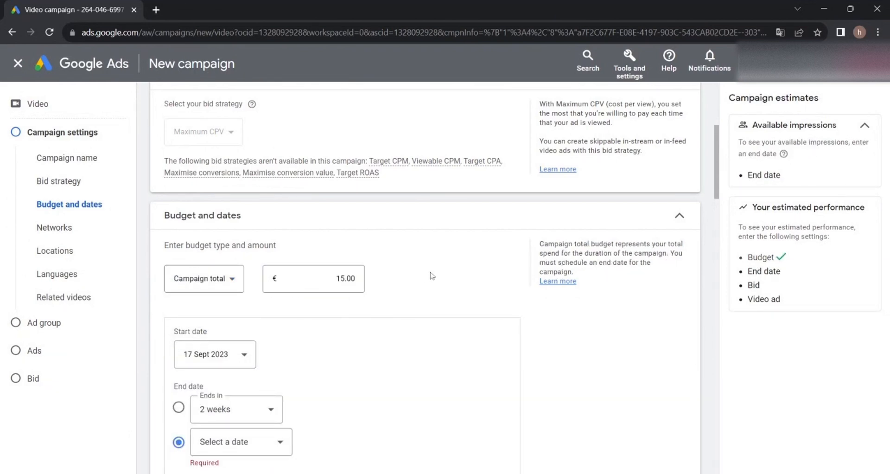
scroll(431, 276, down, 3)
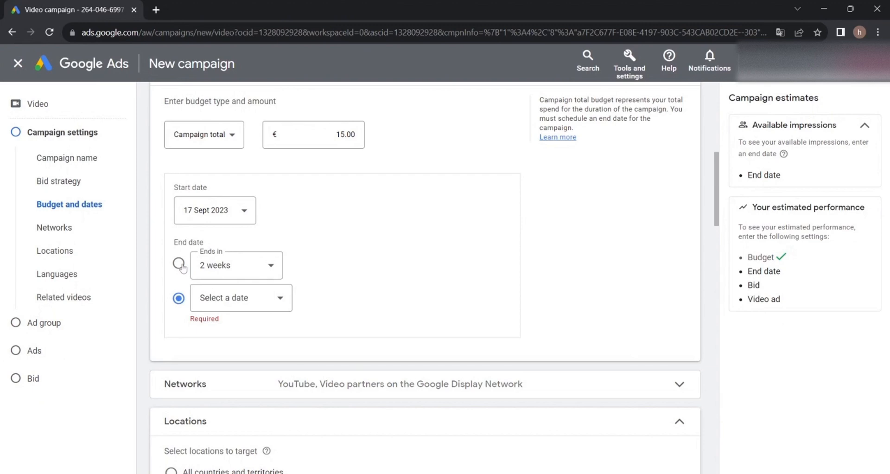
click(273, 301)
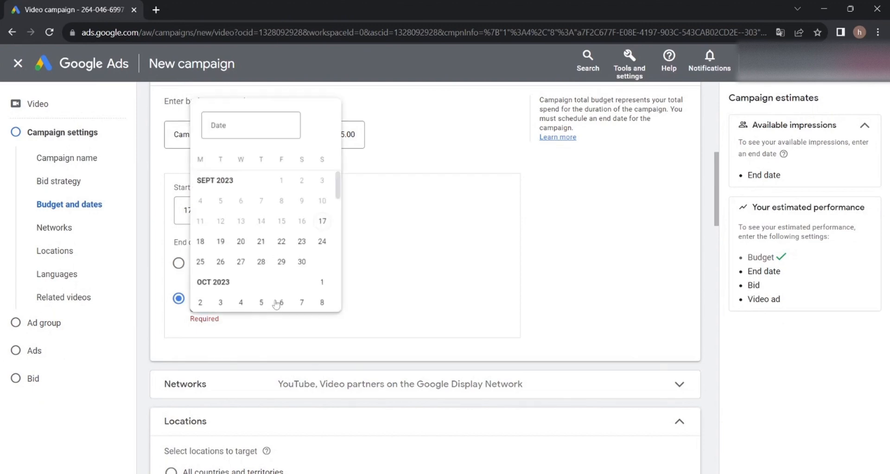
click(305, 260)
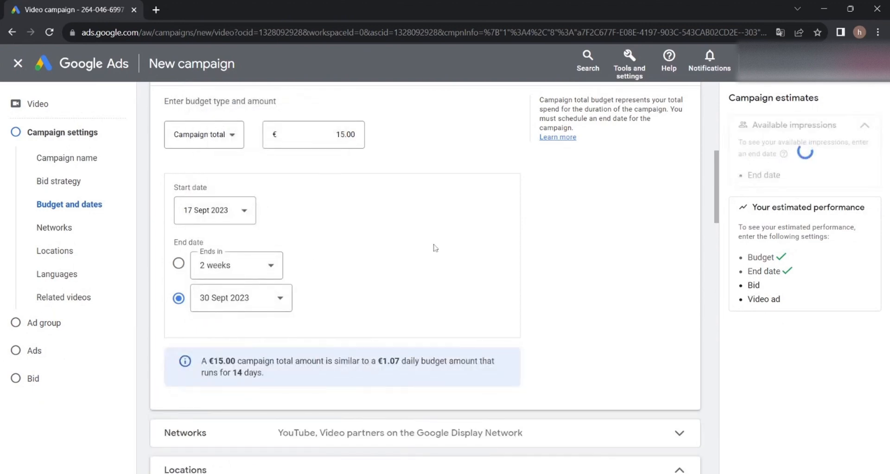
Step: Review the networks where the video ads can appear, then collapse that section
scroll(564, 276, down, 4)
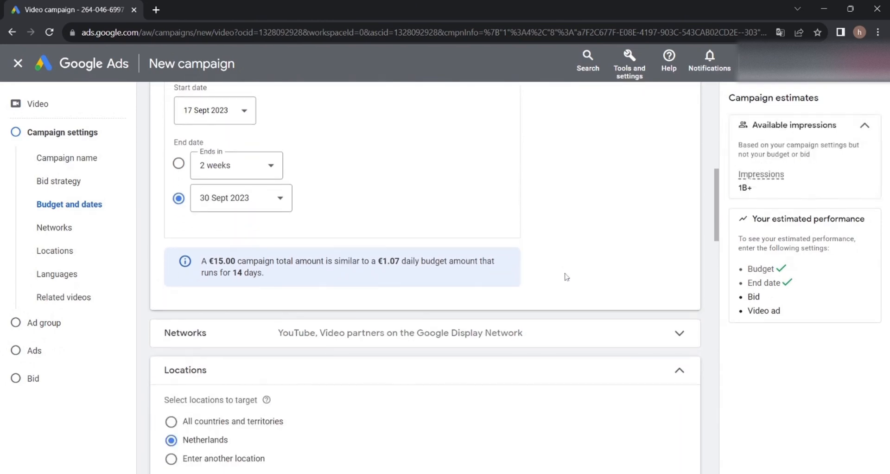
click(682, 235)
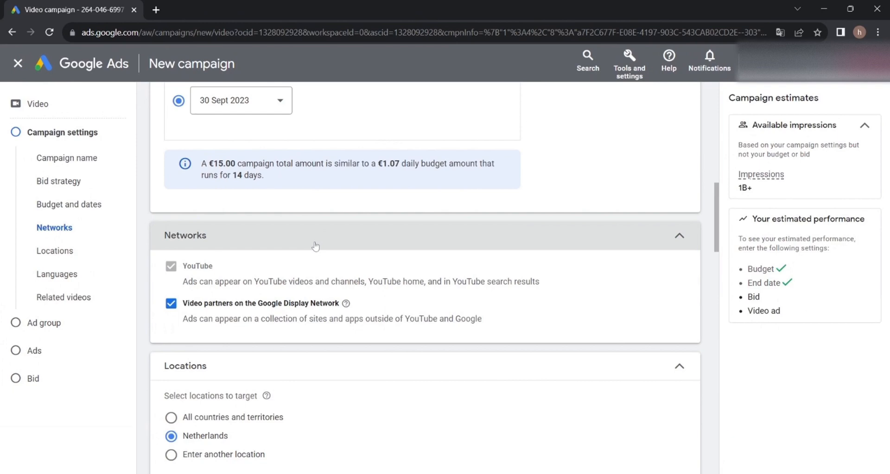
click(678, 237)
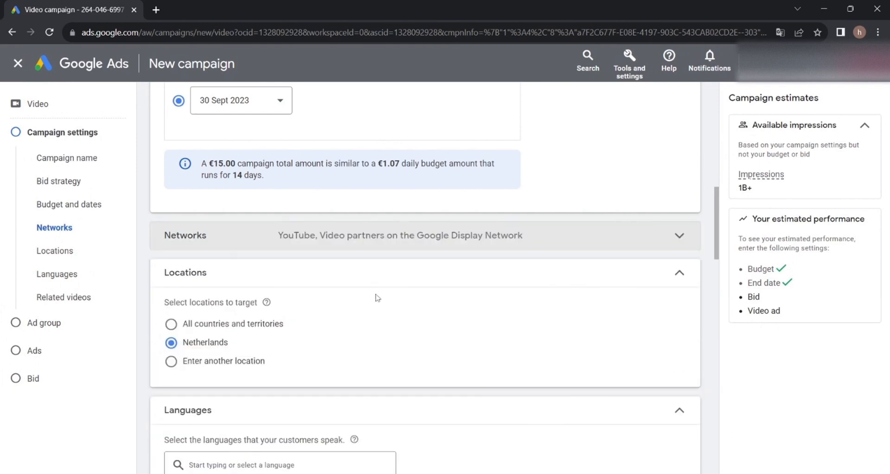
Step: Set the campaign's target locations to all countries and territories
scroll(377, 296, down, 2)
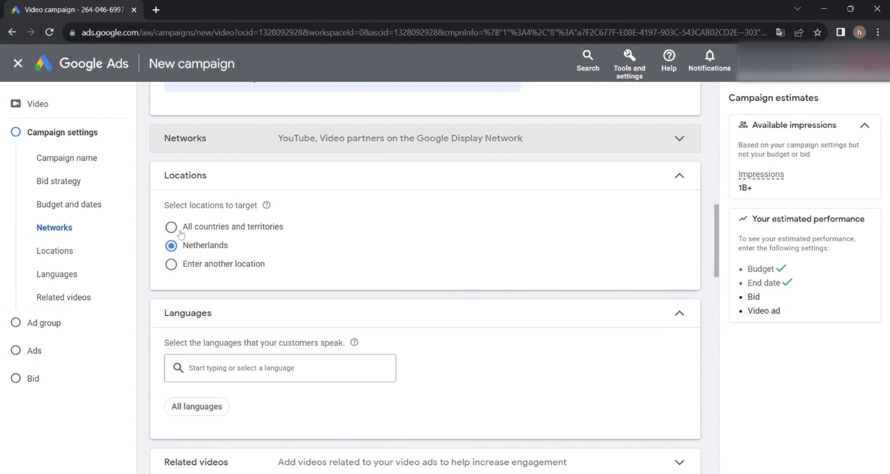
click(181, 232)
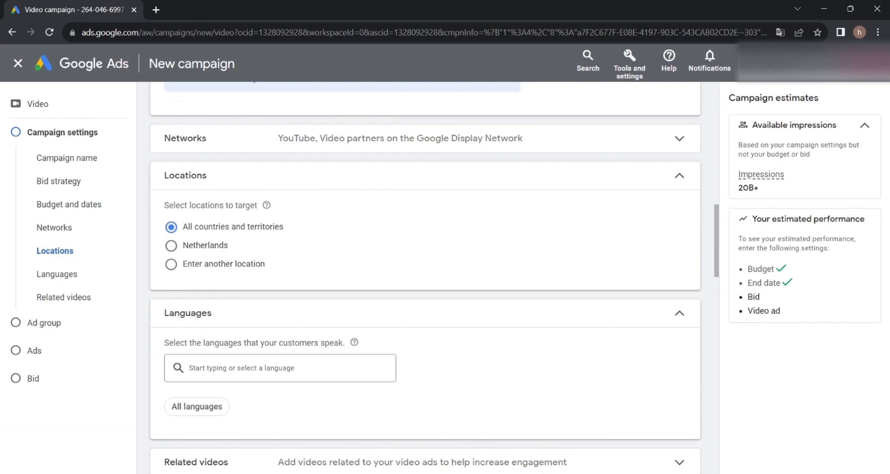
click(171, 265)
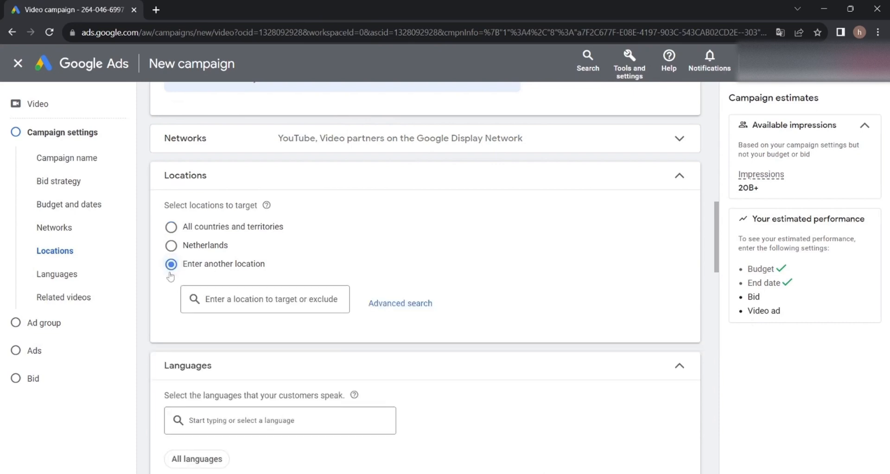
click(171, 228)
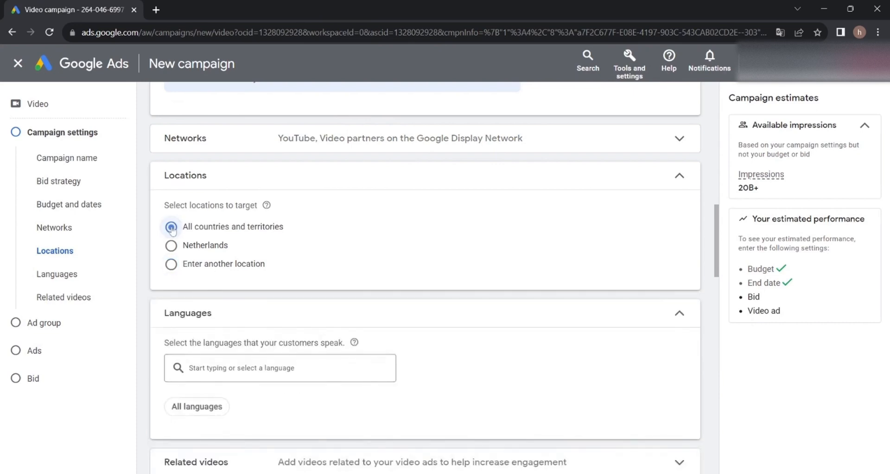
Step: Review the language options and expand the related videos settings
scroll(445, 245, down, 1)
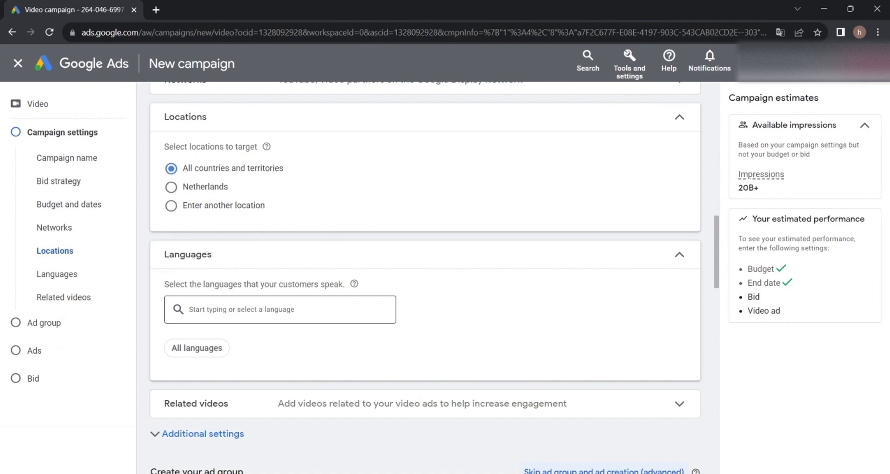
click(333, 404)
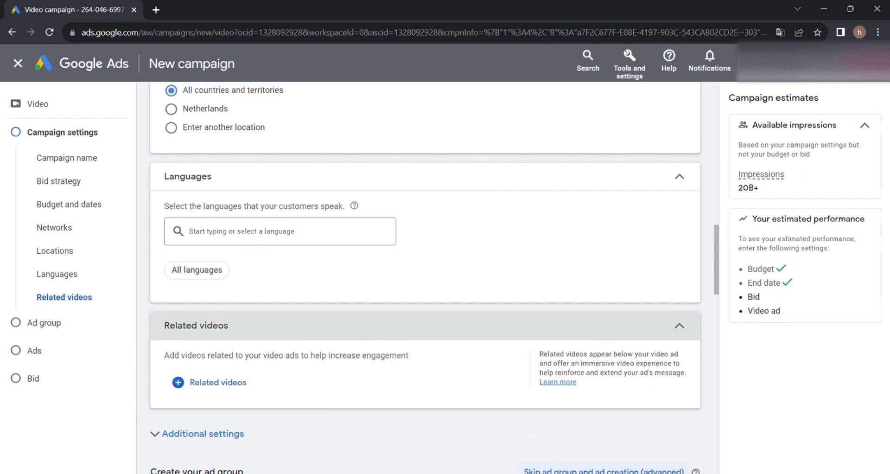
scroll(709, 331, down, 1)
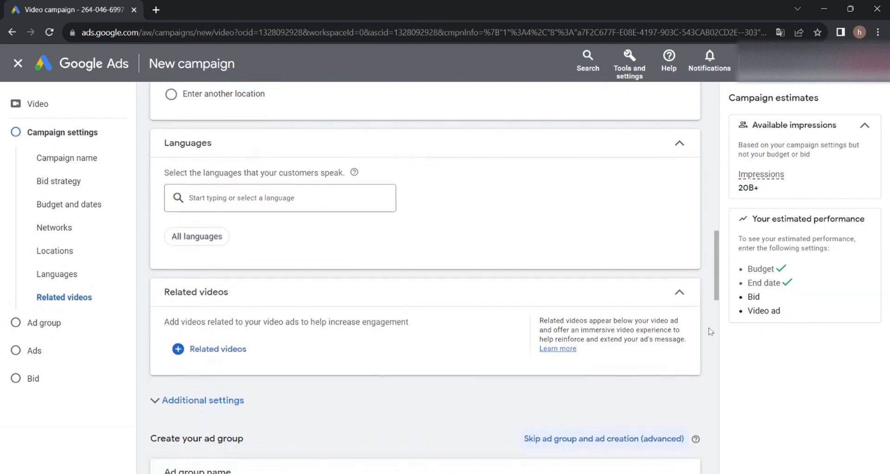
Step: Limit the ad group's gender targeting to Male by excluding Female and Unknown in the demographics
scroll(708, 331, down, 5)
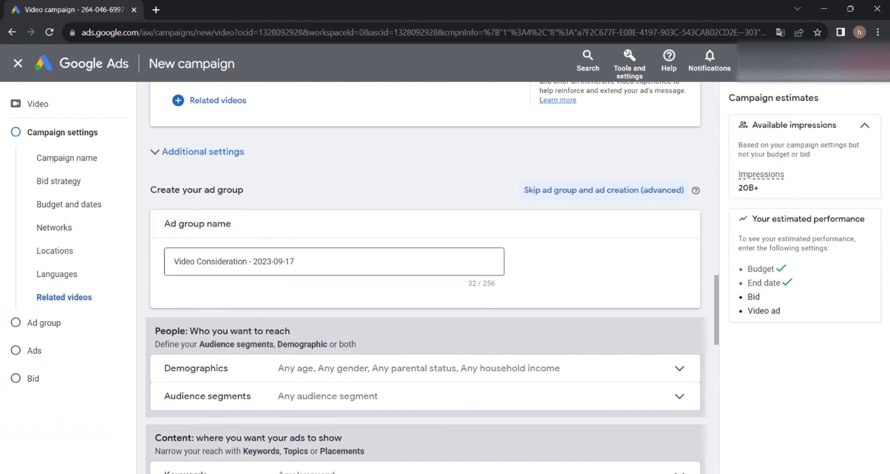
scroll(425, 278, down, 2)
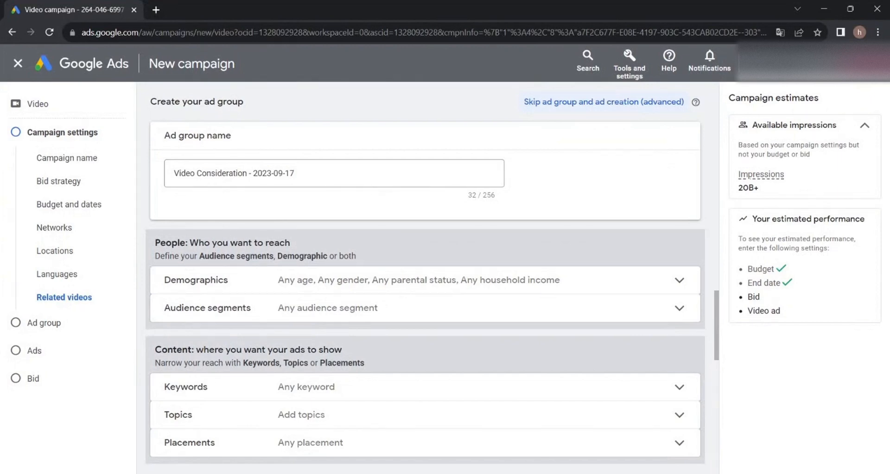
click(680, 282)
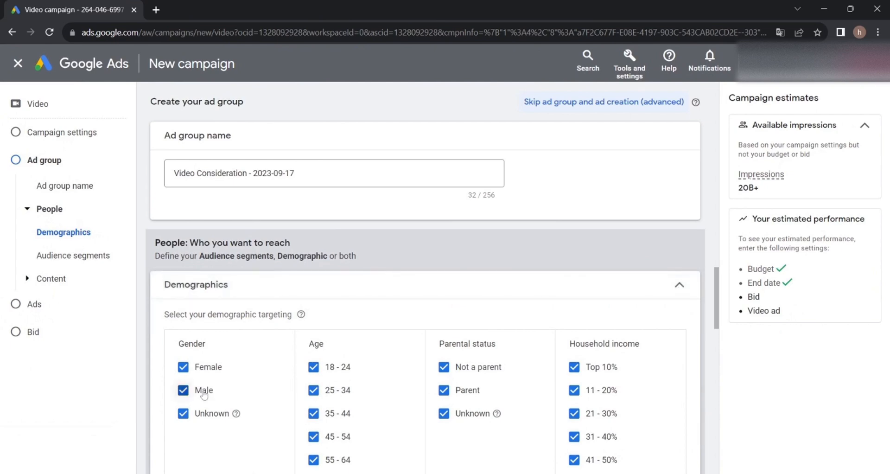
click(183, 366)
click(183, 413)
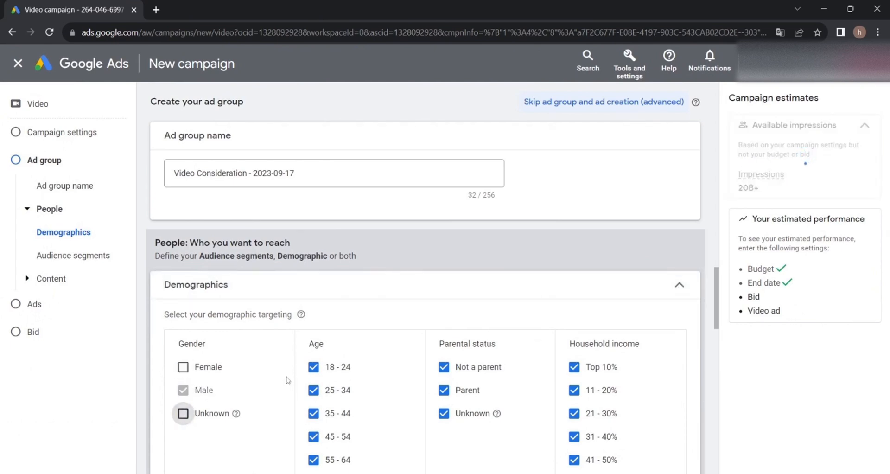
Step: Exclude the 18 - 24 and Unknown age groups from the demographic targeting, then collapse the demographics settings
scroll(298, 373, down, 3)
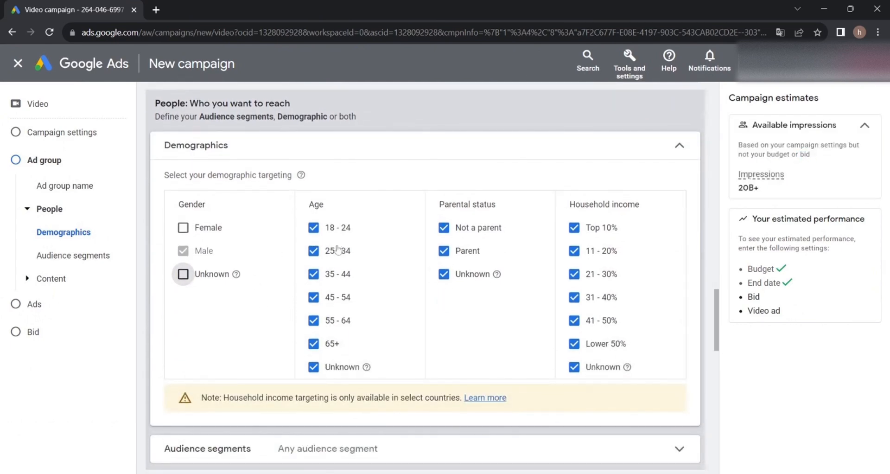
click(313, 227)
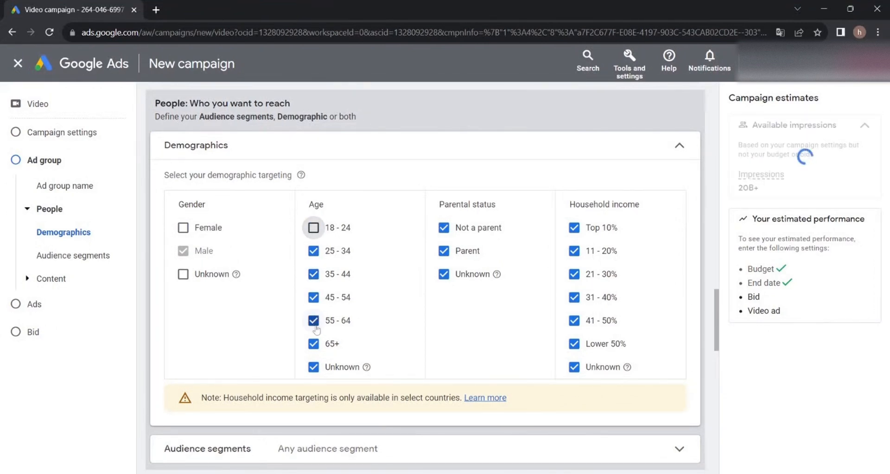
click(314, 366)
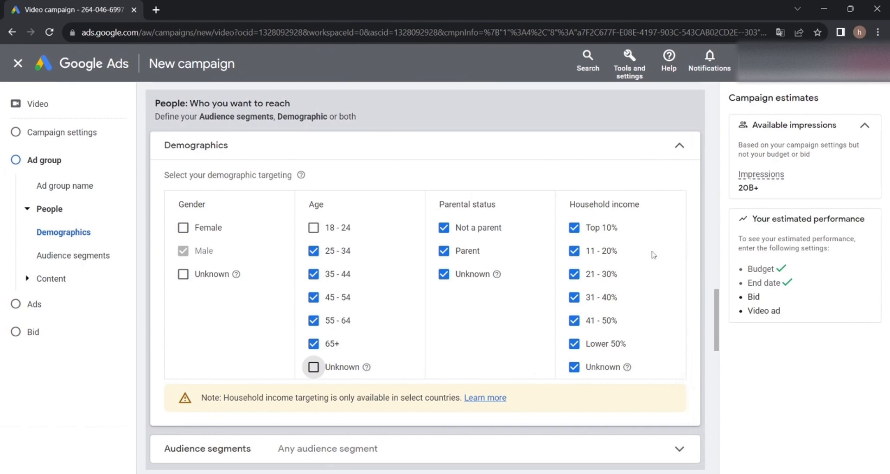
click(679, 158)
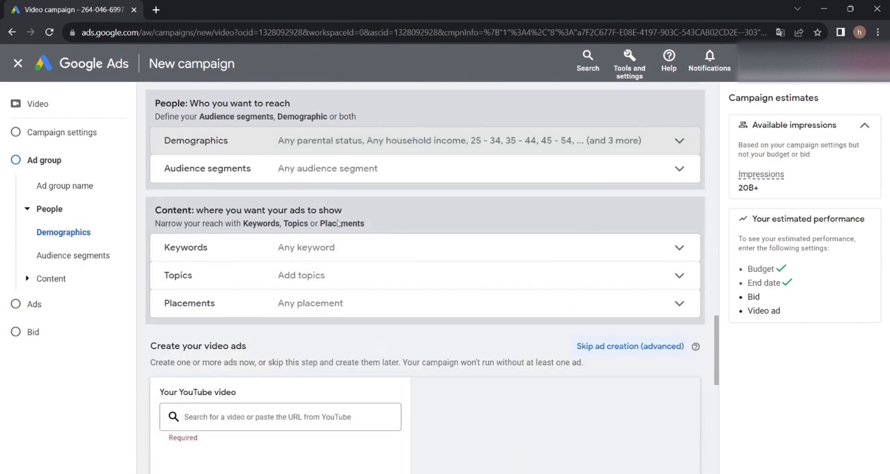
Step: Add the YouTube video "Starbucks: It Starts With You" to the ad and choose the Skippable in-stream ad format
scroll(339, 223, down, 2)
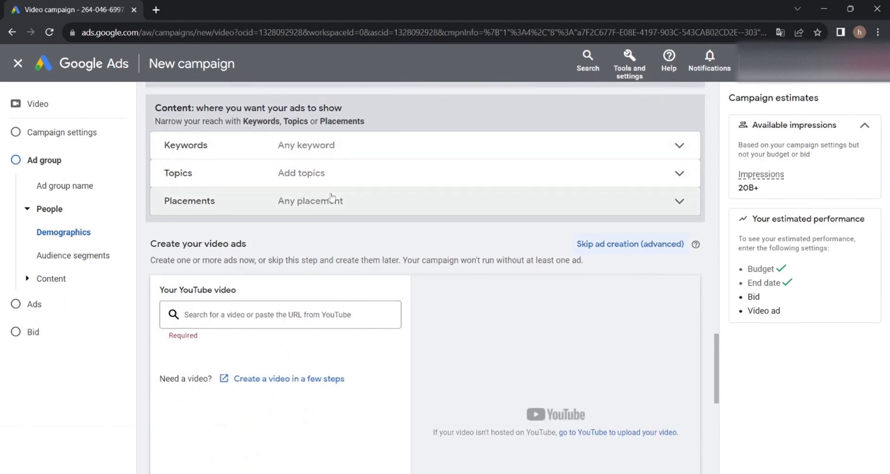
scroll(332, 197, down, 1)
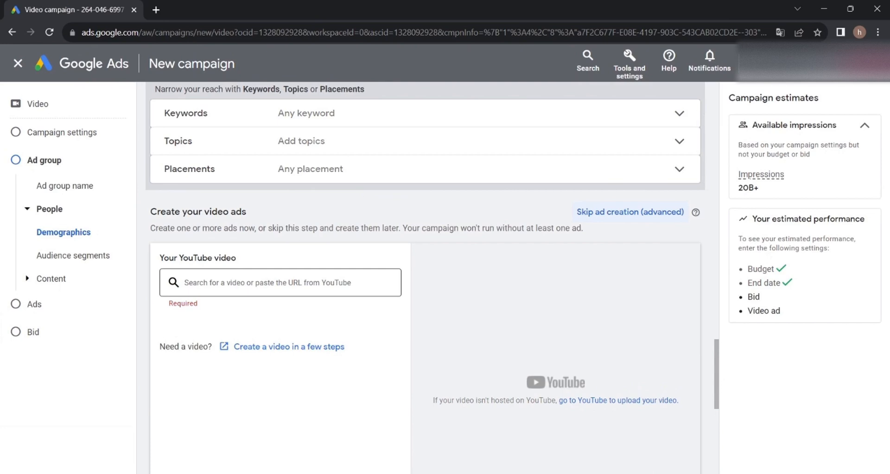
scroll(236, 304, down, 1)
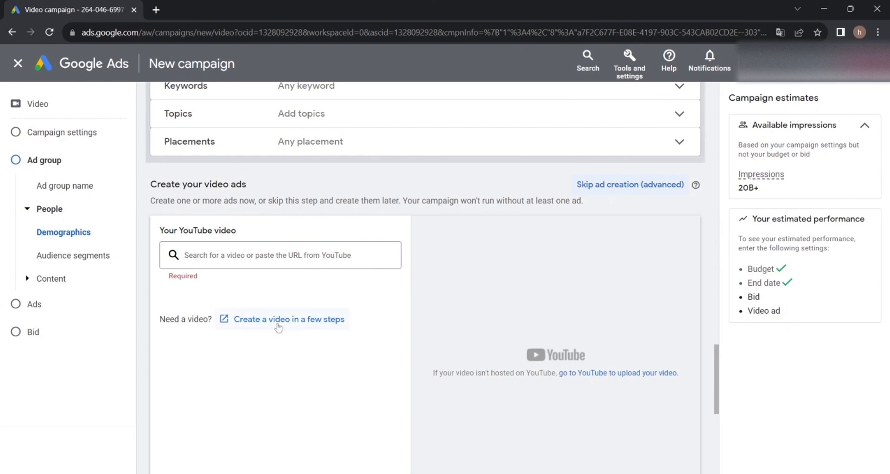
click(250, 262)
key(ctrl+v)
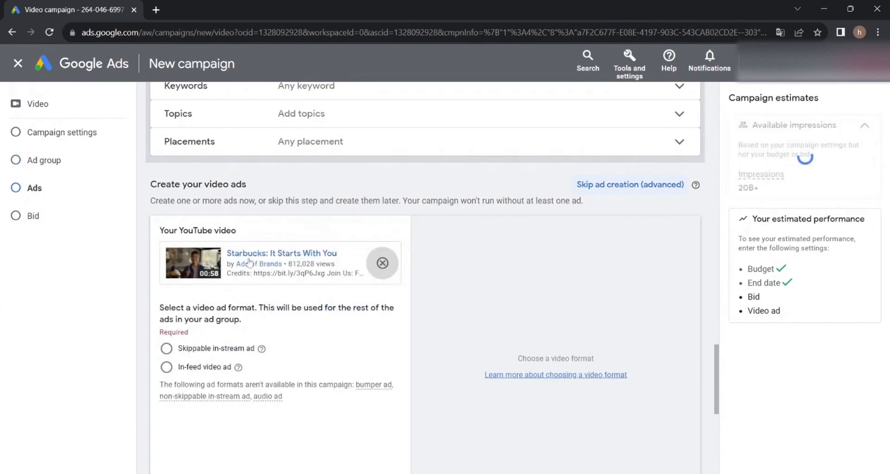
scroll(273, 292, down, 1)
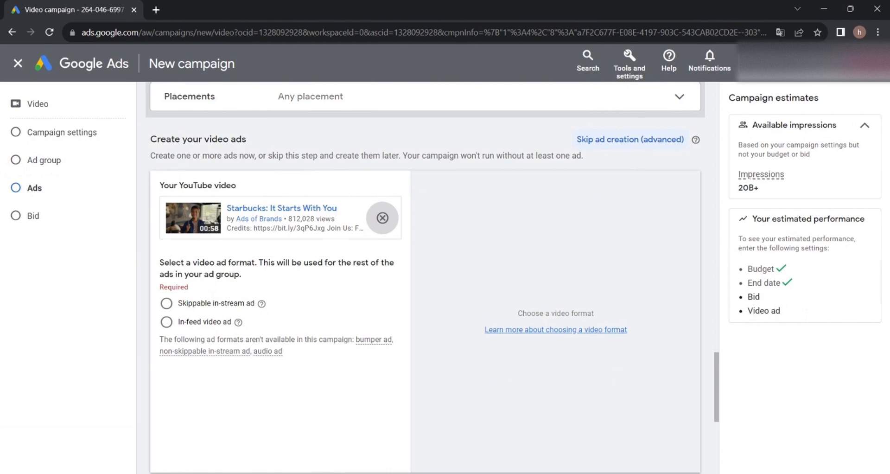
click(167, 305)
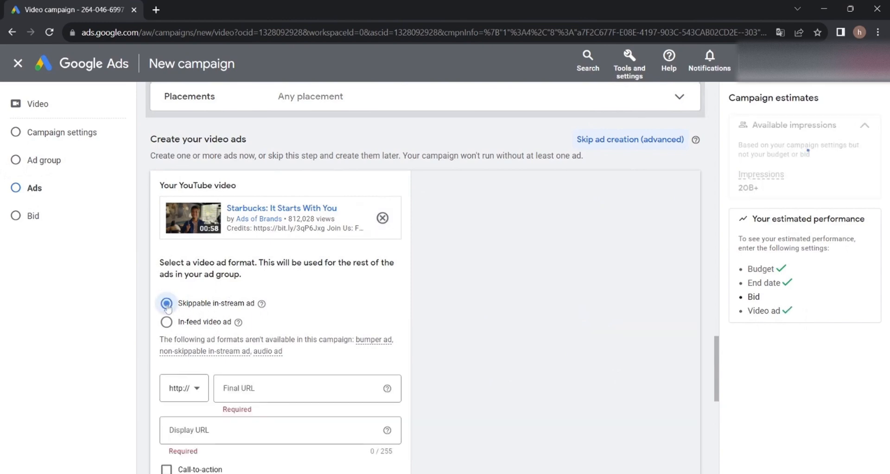
scroll(514, 281, down, 3)
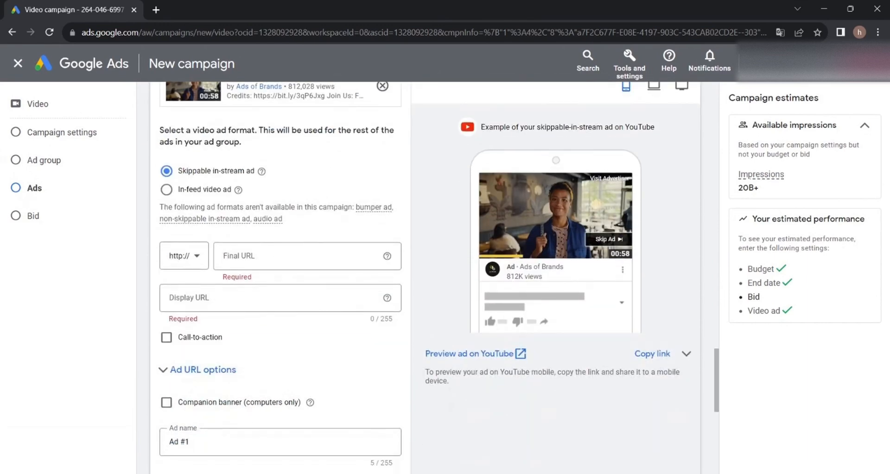
click(297, 256)
text(www.youtube.com/watch?v=u3ybWiEUaUU)
click(210, 297)
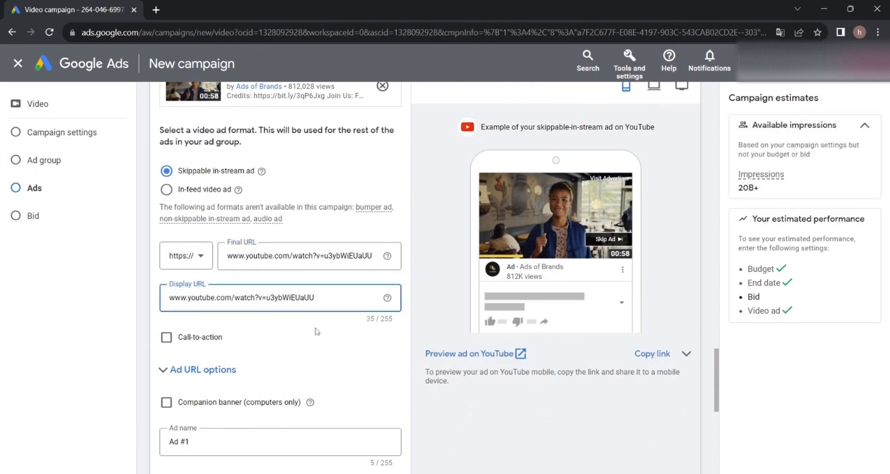
Step: Try out the ad's optional call-to-action, ad URL and companion banner settings
click(166, 338)
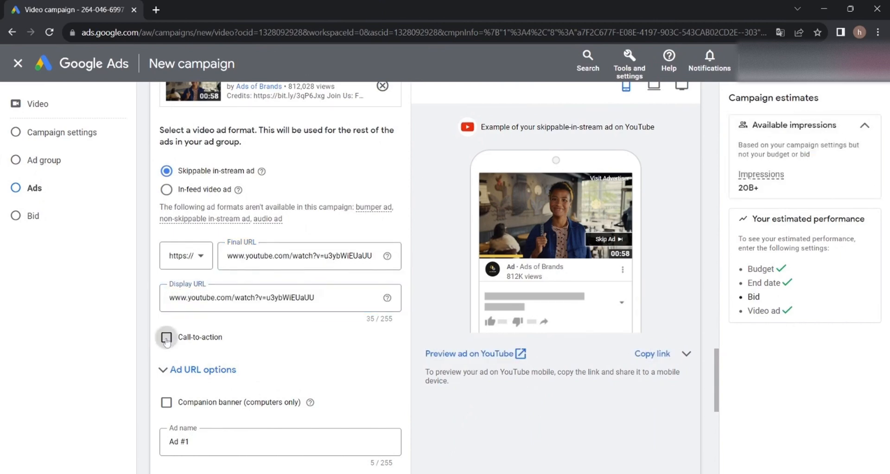
click(166, 338)
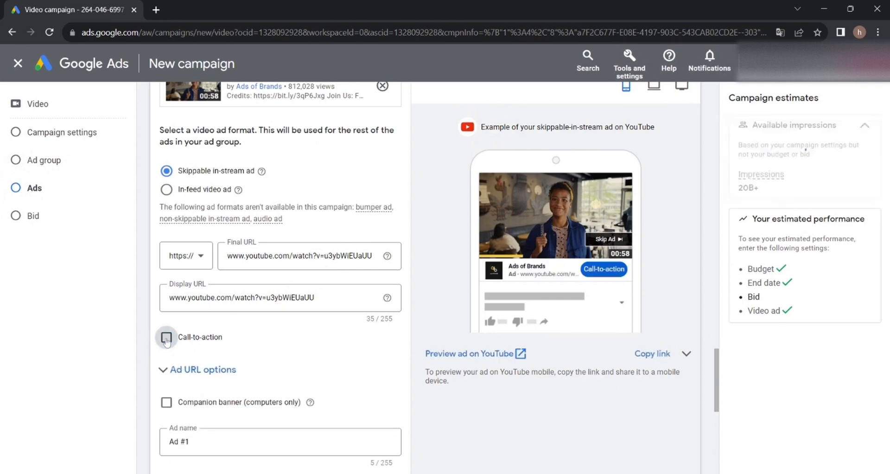
scroll(248, 341, down, 2)
click(163, 297)
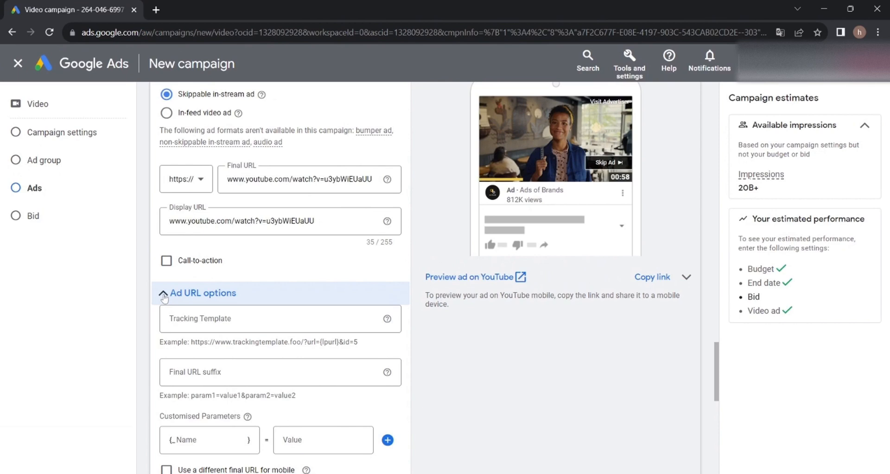
click(165, 296)
scroll(350, 314, down, 2)
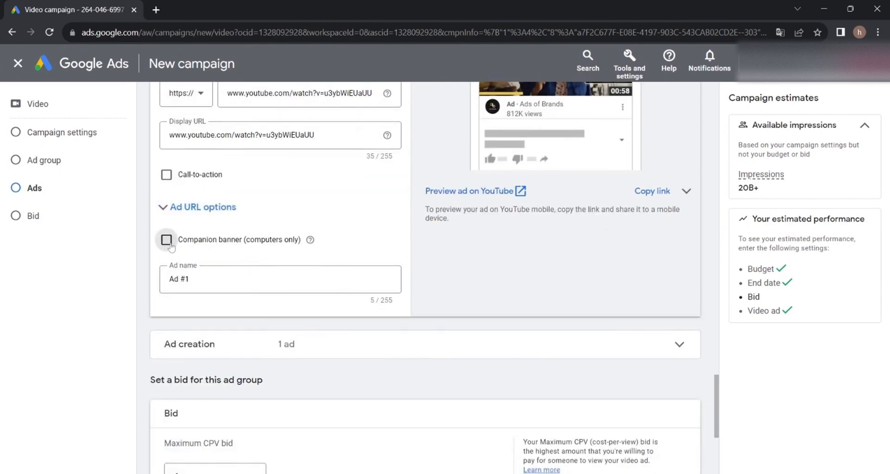
click(170, 246)
click(165, 243)
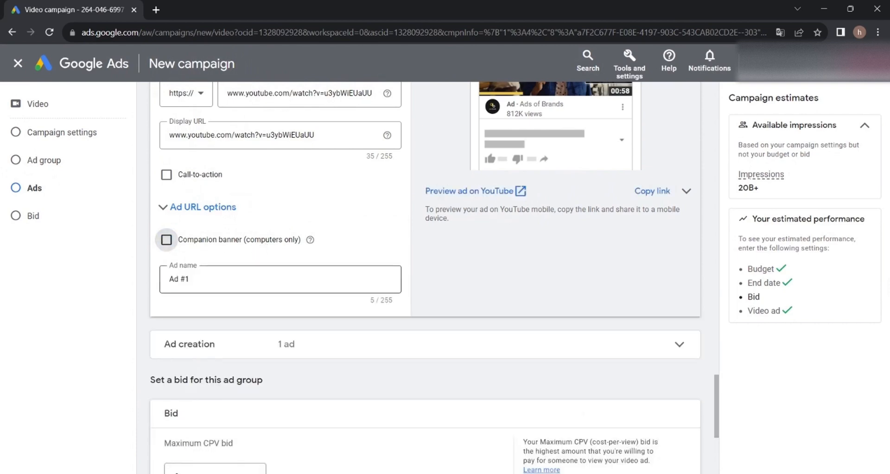
Step: Rename the ad as "Ad #1 StarBucks"
click(249, 277)
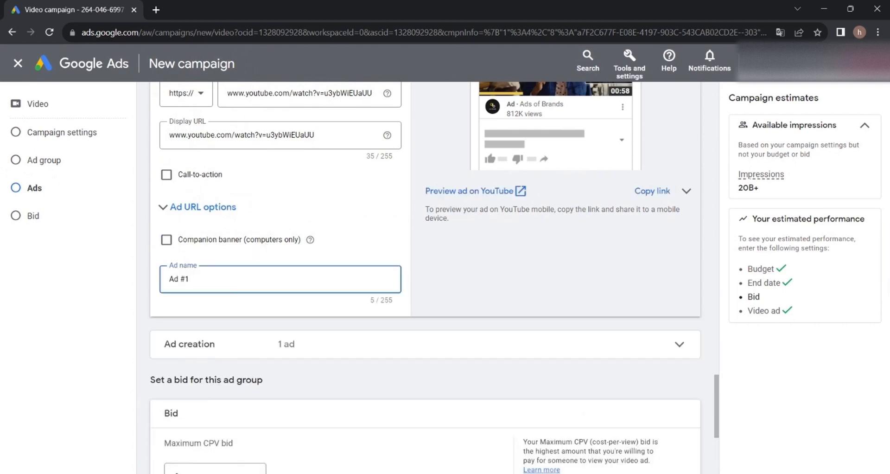
text(StarBucks)
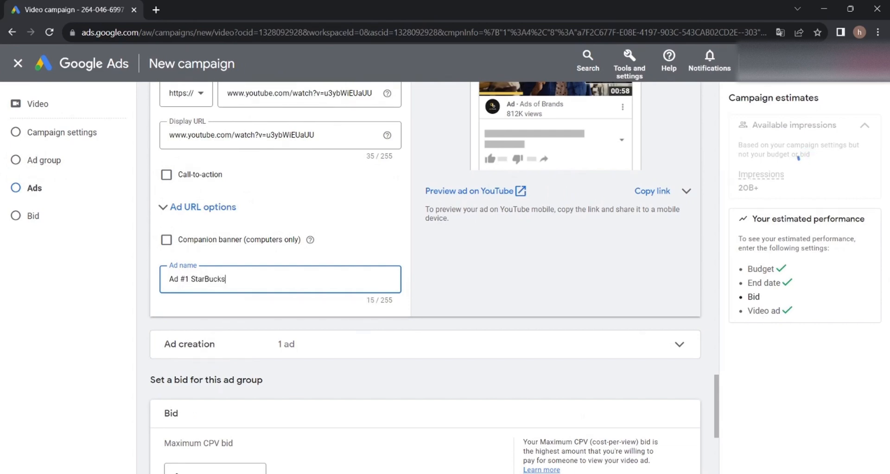
click(469, 271)
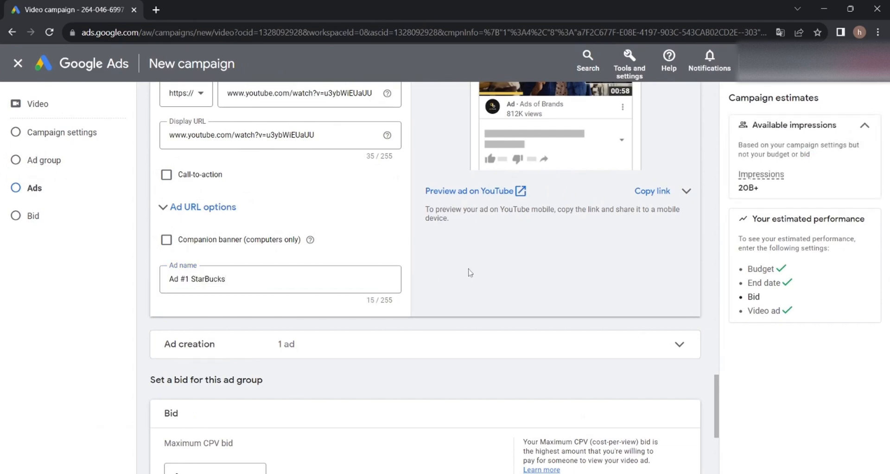
Step: Set the ad group's maximum CPV bid to €1.00 and check the explanations of estimated views, average CPV and budget spend
scroll(470, 272, down, 4)
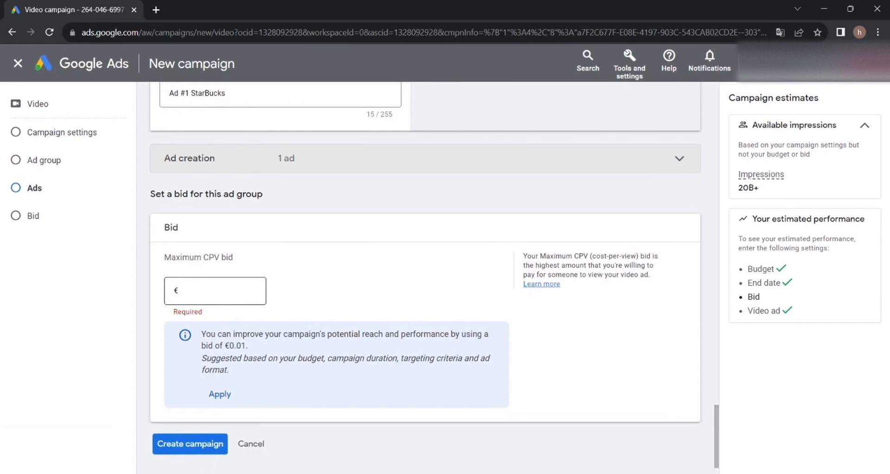
click(256, 290)
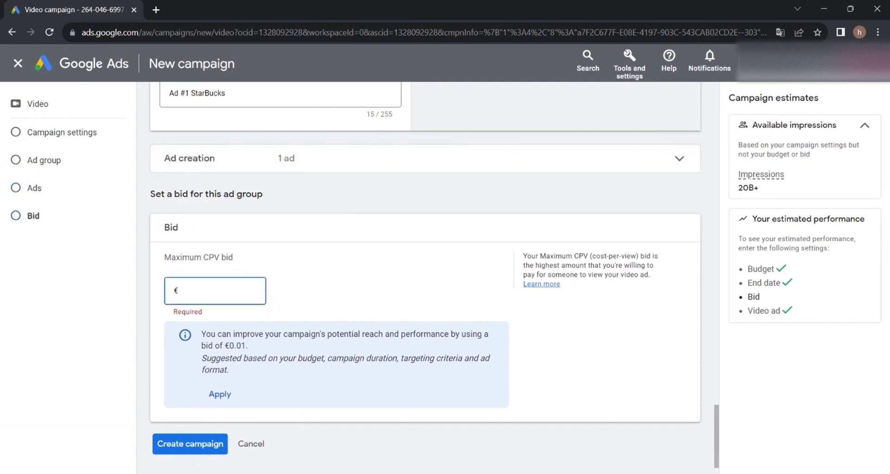
text(1)
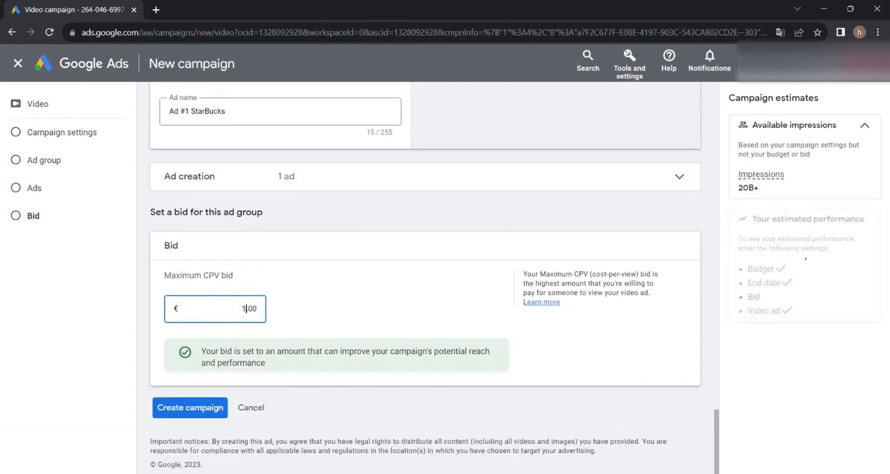
click(292, 304)
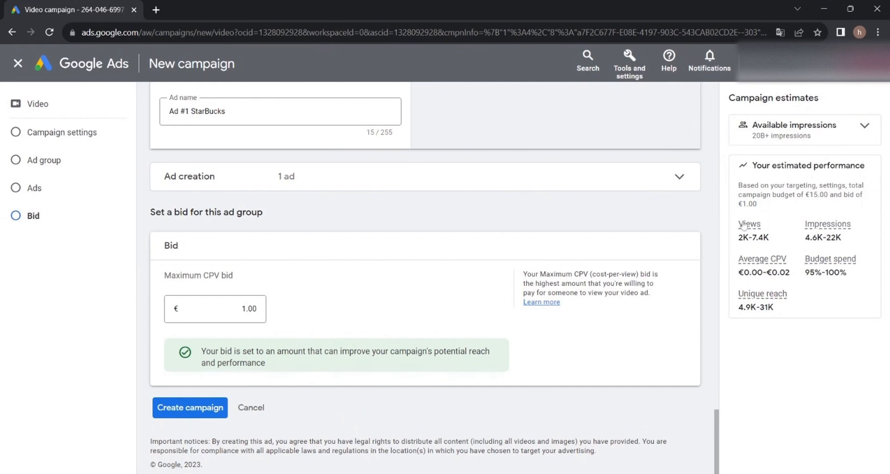
mouse_move(743, 227)
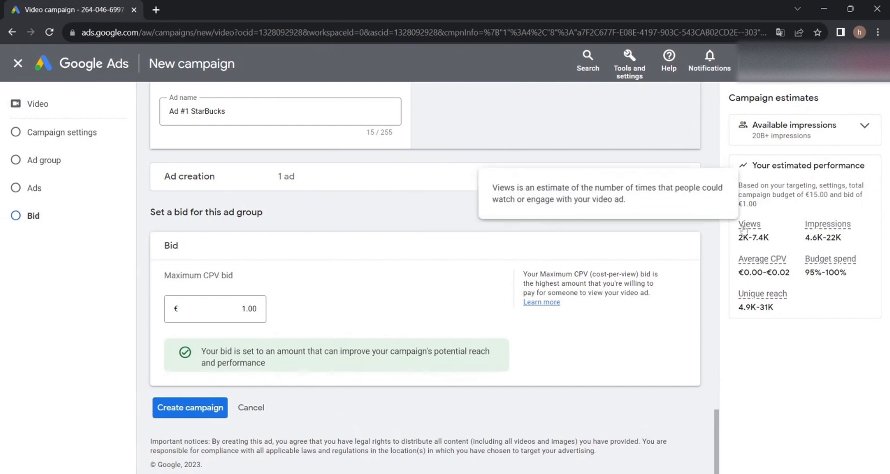
mouse_move(763, 263)
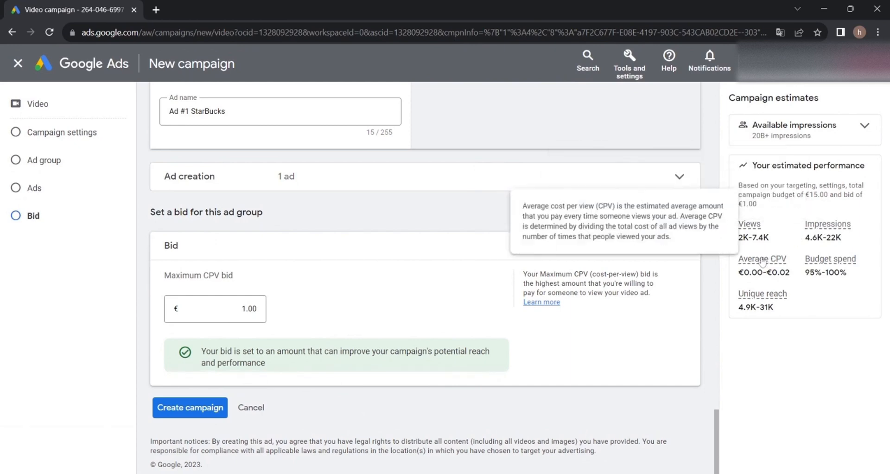
mouse_move(813, 263)
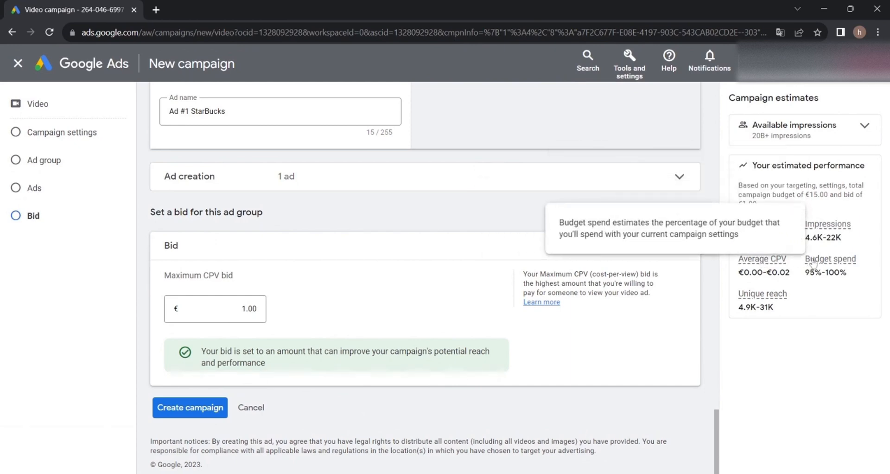